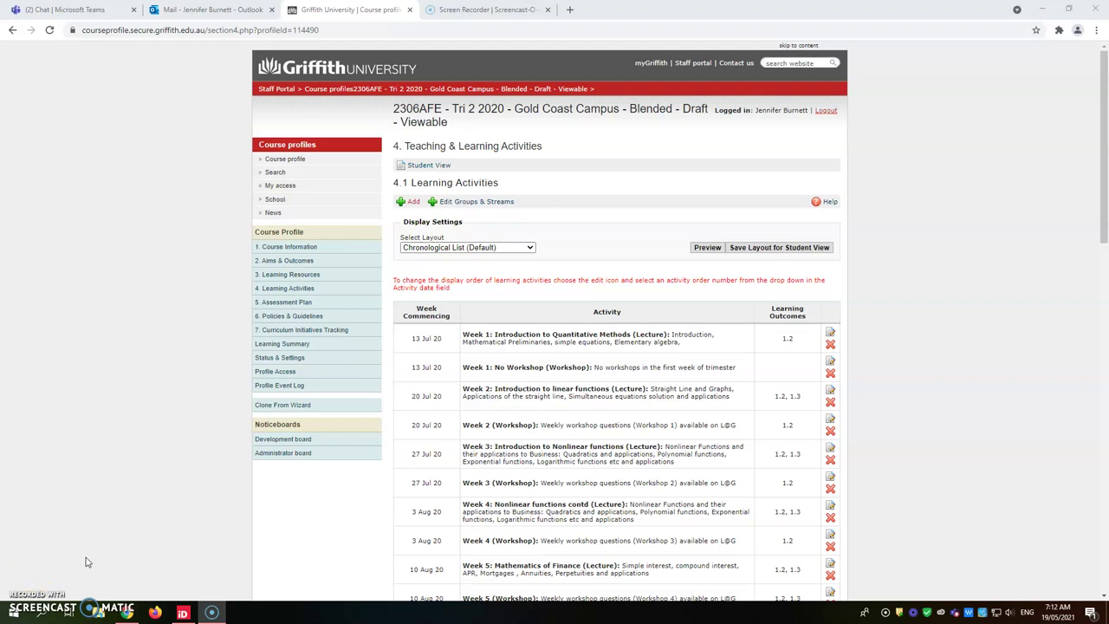
- Switch learning activities to the Matrix of Activities by Week layout and save it for student view
click(94, 554)
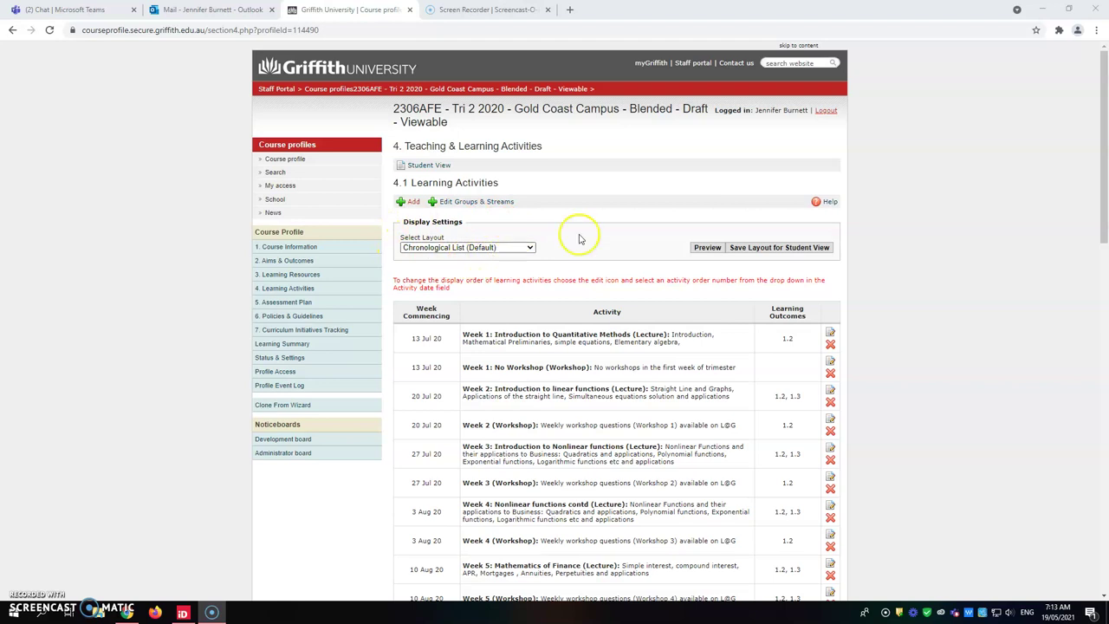
click(529, 249)
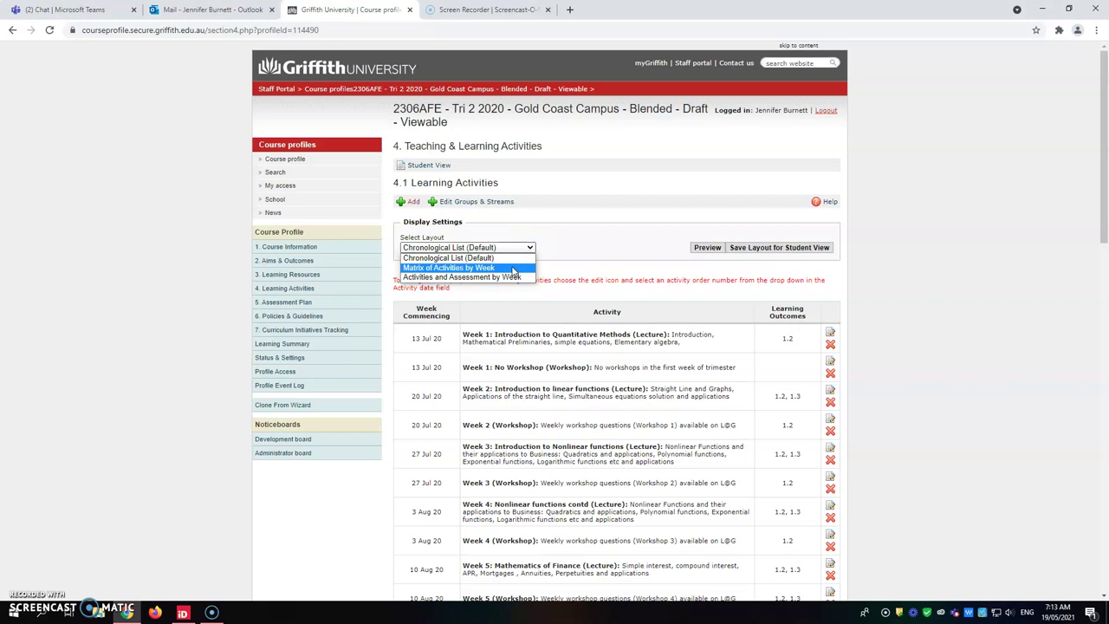
click(513, 269)
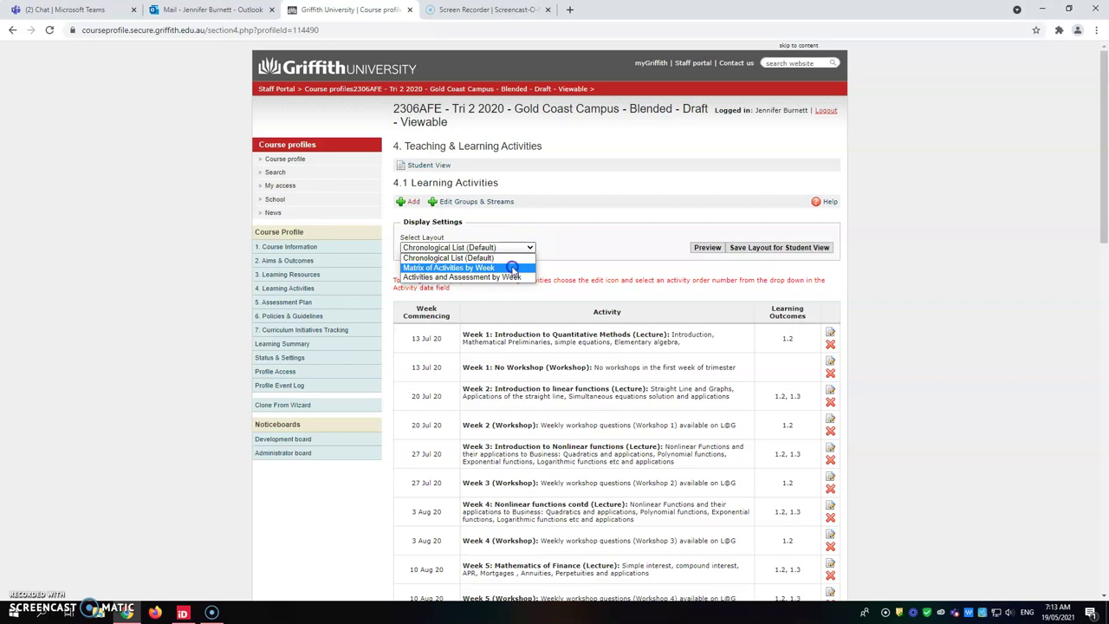
click(766, 248)
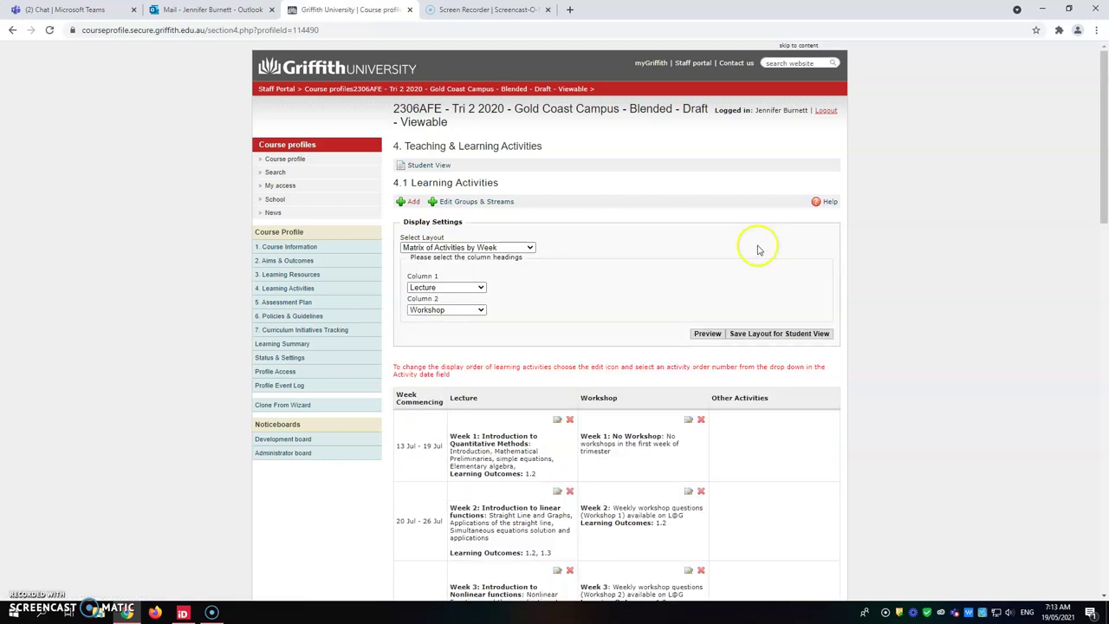
scroll(879, 379, down, 2)
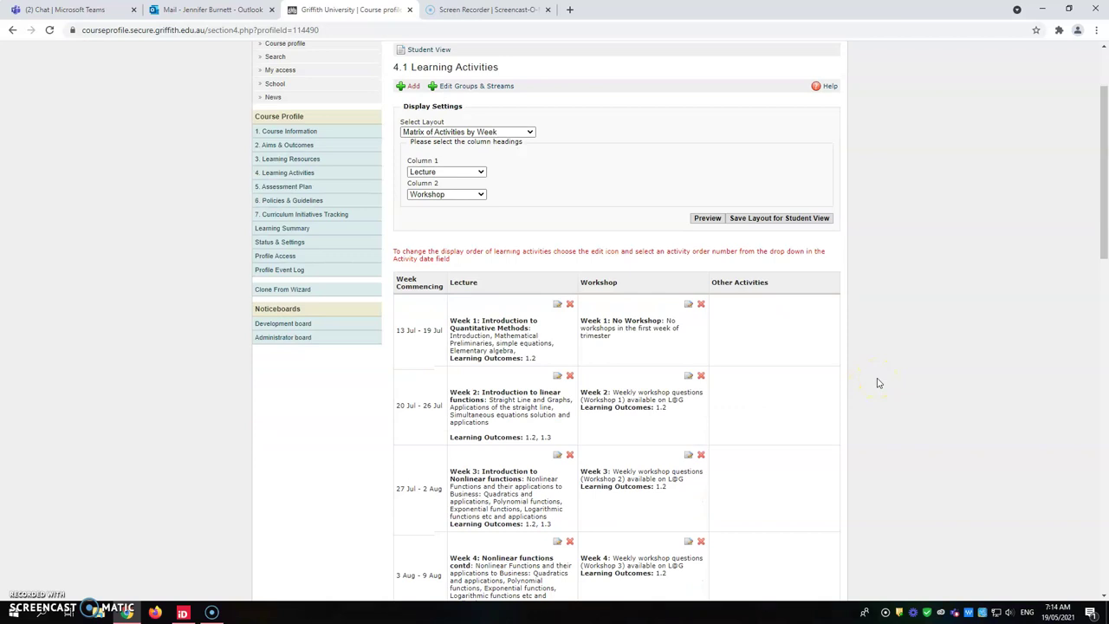
- Delete the Week 8 Computing Lab activity and confirm the deletion
click(849, 361)
click(842, 362)
click(842, 363)
click(504, 285)
scroll(775, 279, down, 4)
scroll(775, 279, down, 3)
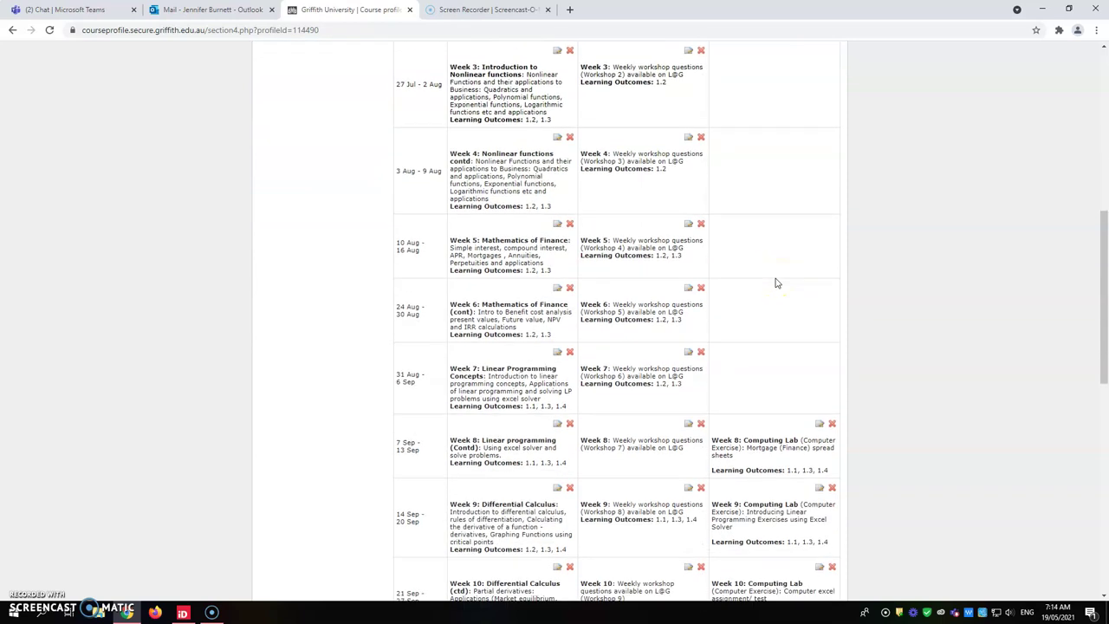
click(777, 303)
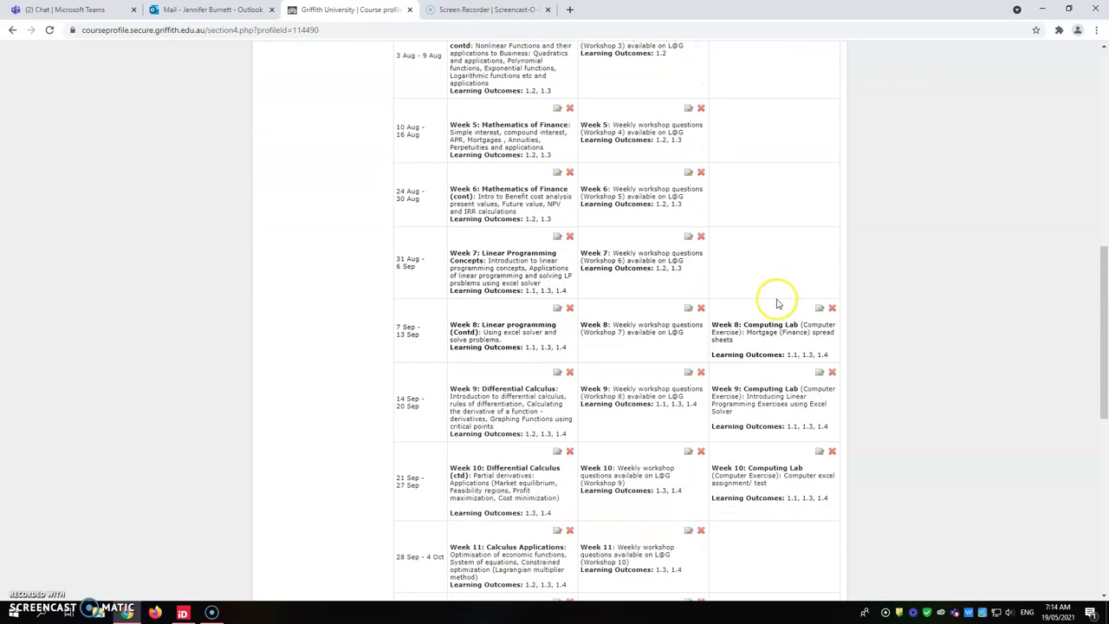
click(832, 310)
click(598, 98)
- Delete the Week 9 and Week 10 Computing Lab activities, confirming each
scroll(812, 425, down, 2)
scroll(826, 436, down, 5)
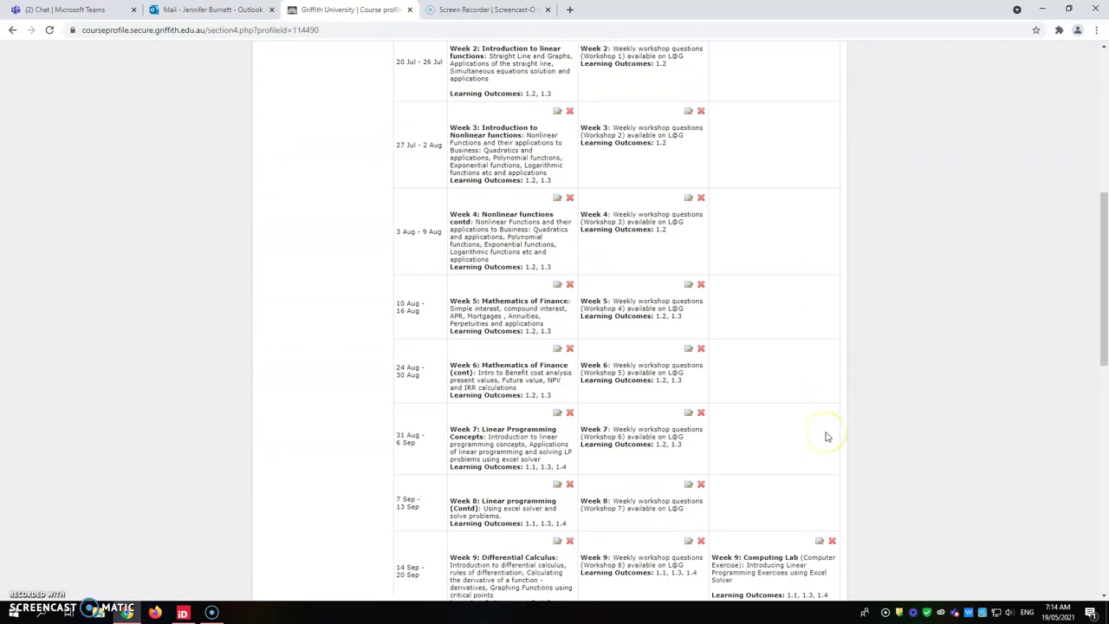
click(832, 422)
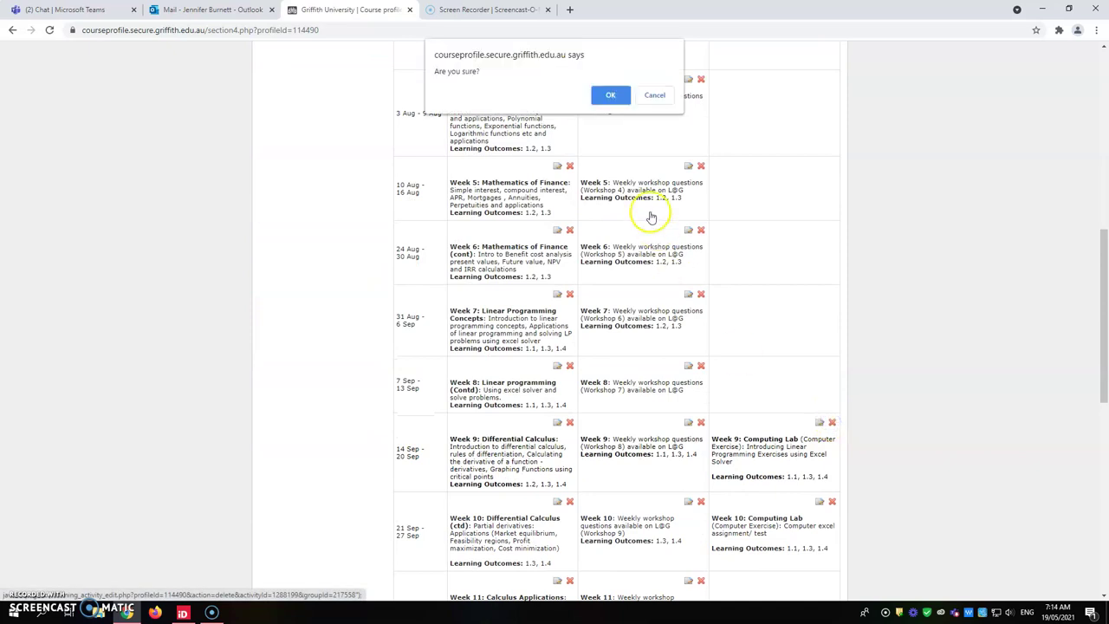
click(610, 95)
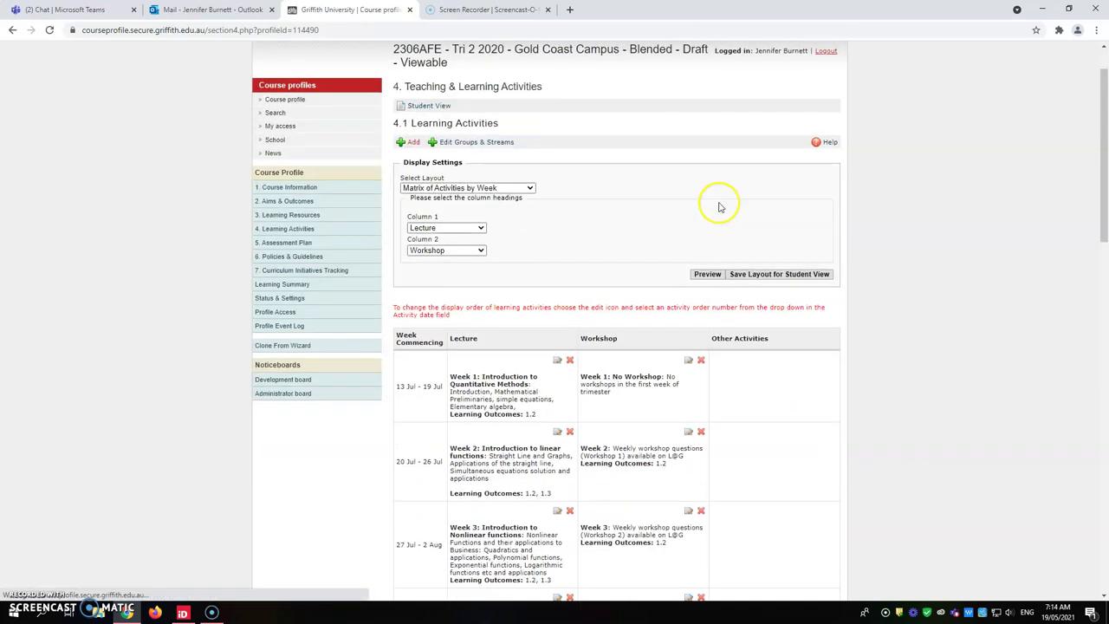
scroll(743, 240, down, 8)
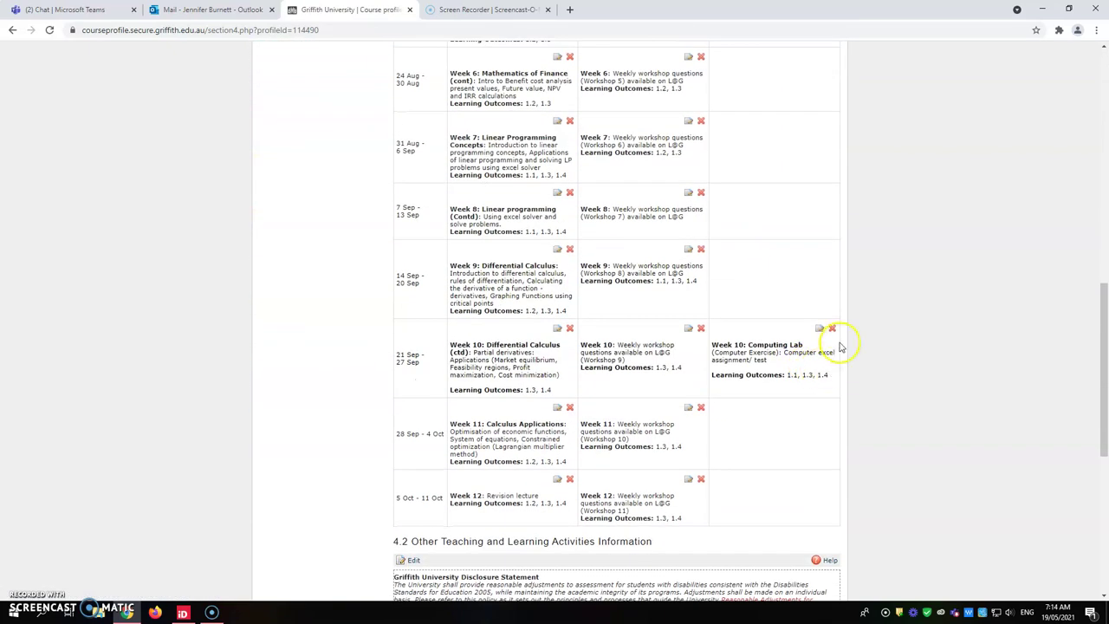
click(831, 329)
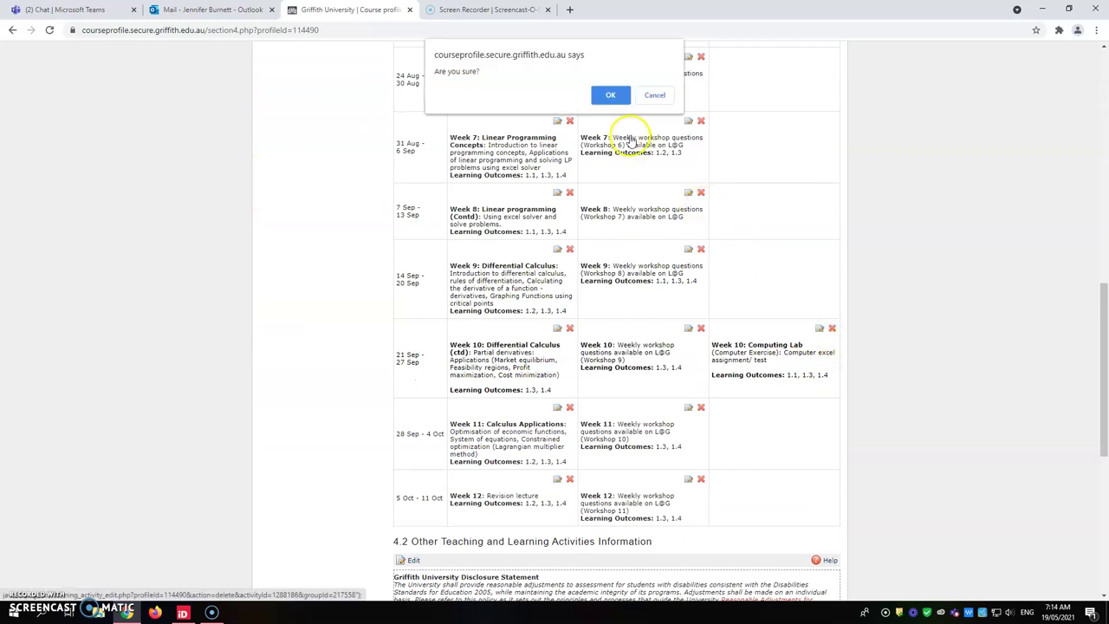
click(610, 95)
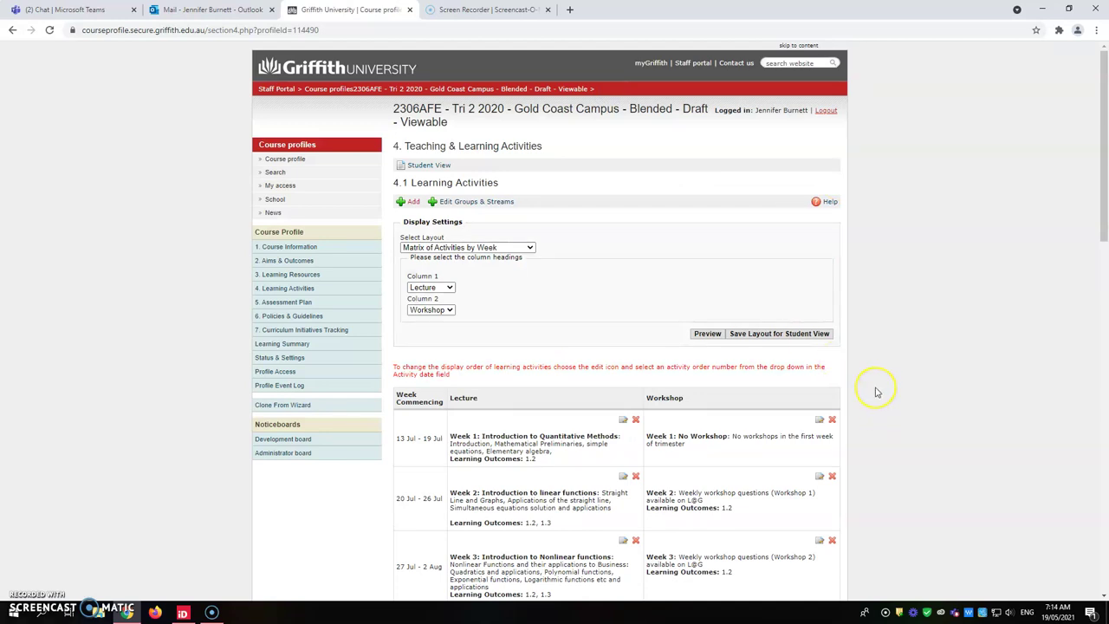
scroll(850, 434, down, 1)
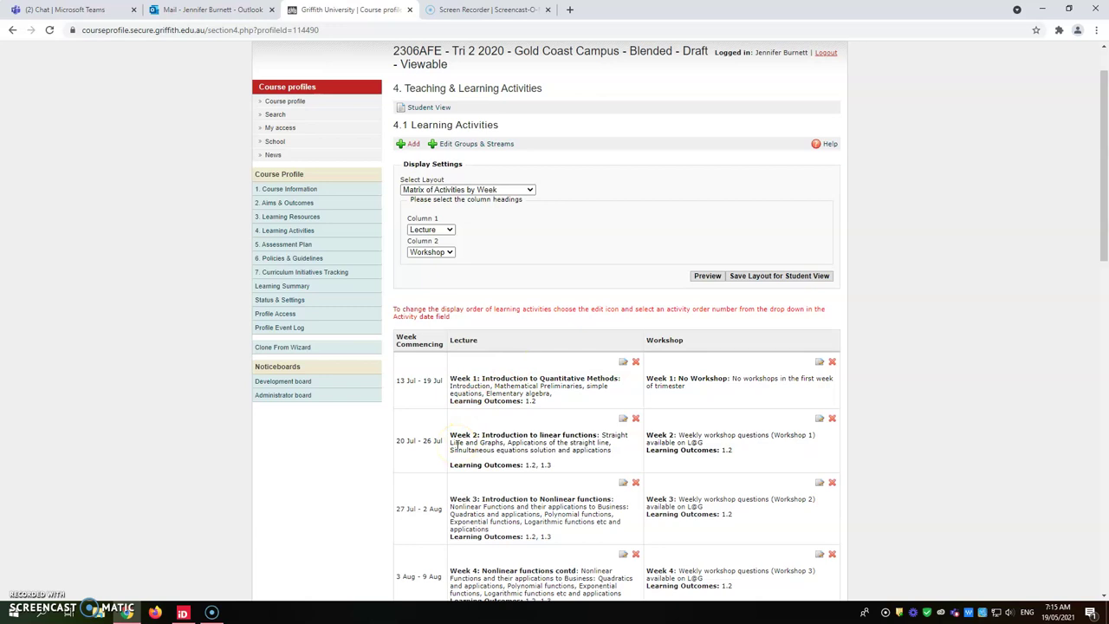
scroll(451, 444, down, 3)
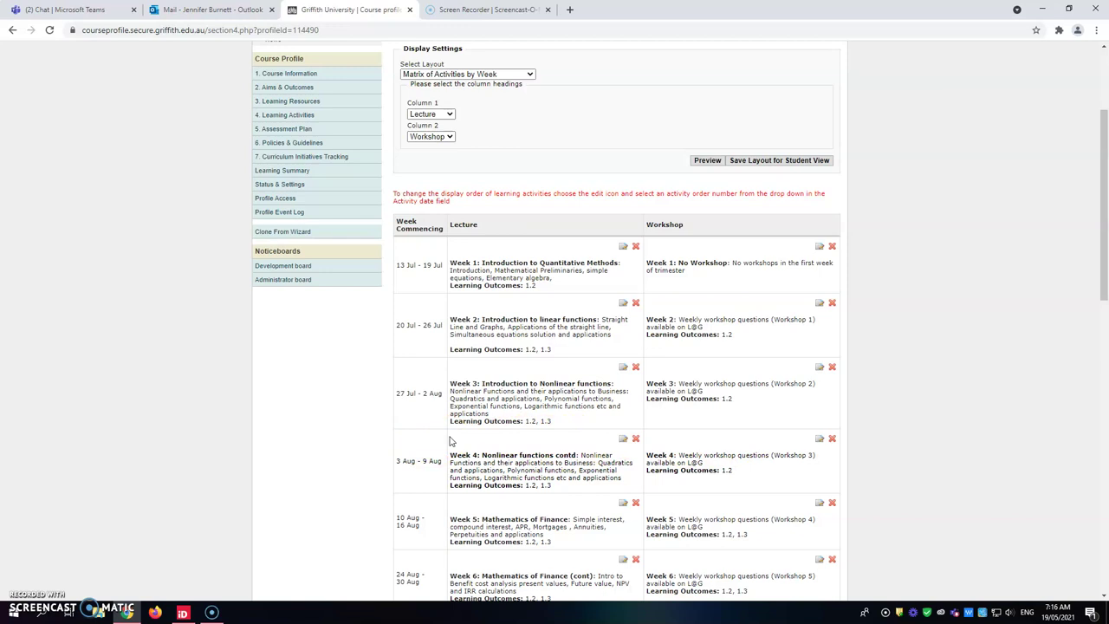
scroll(449, 441, up, 2)
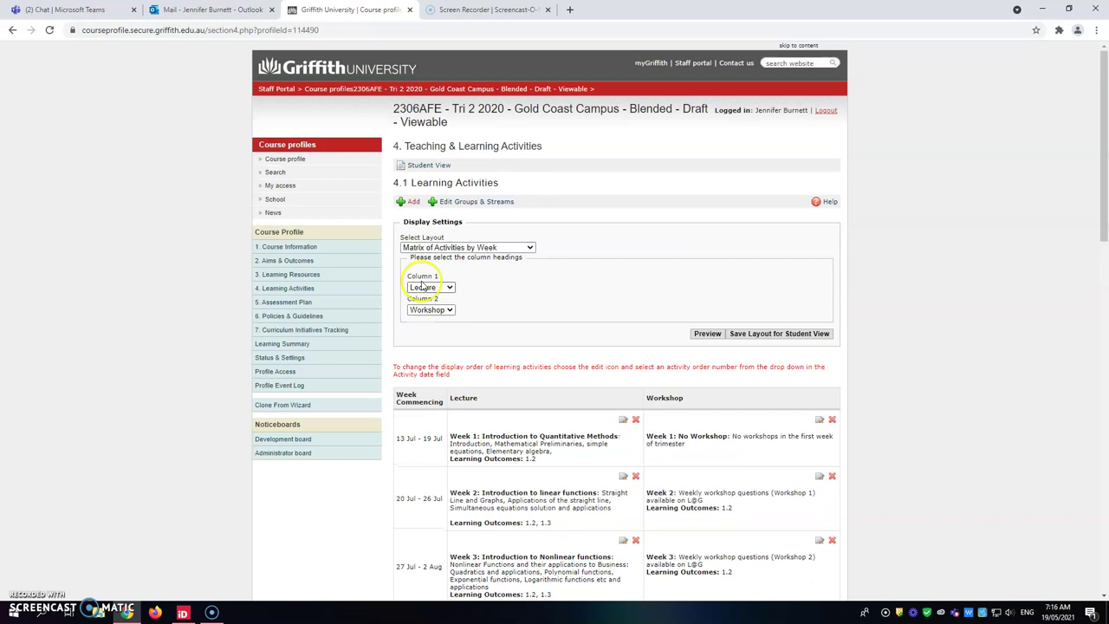
- Start a new learning activity with the activity type set to Lecture
click(413, 202)
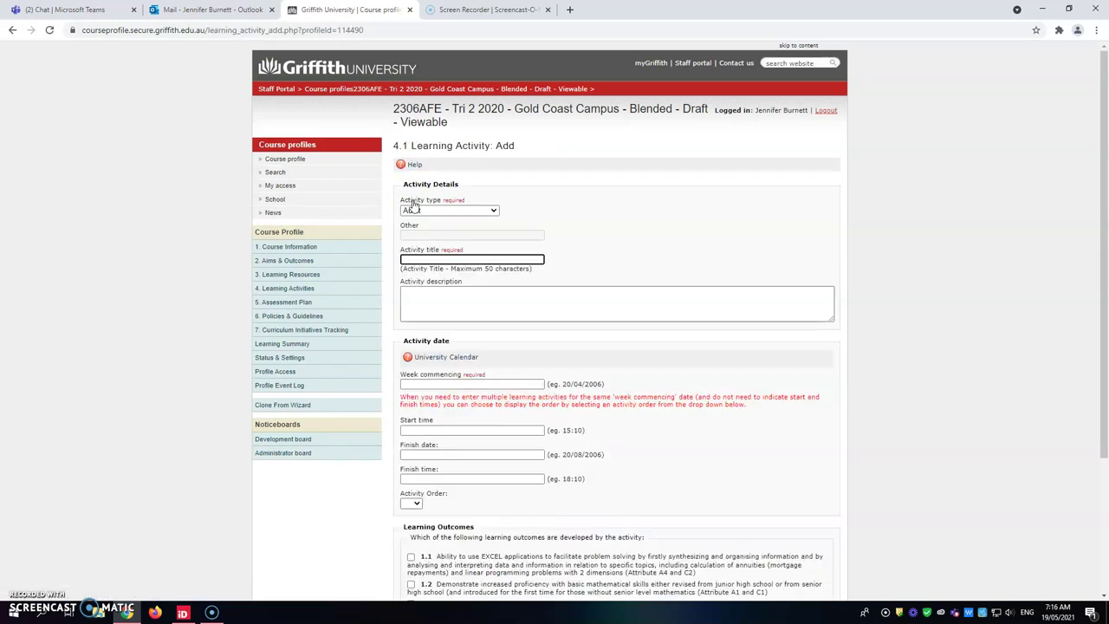
click(481, 211)
click(494, 211)
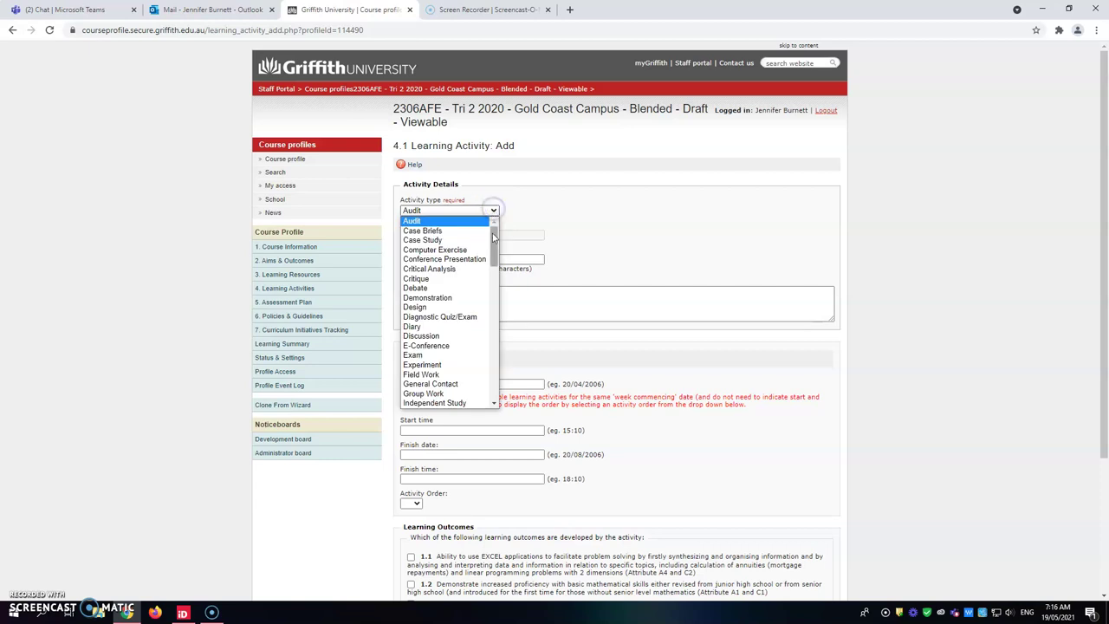
drag(497, 258, 495, 279)
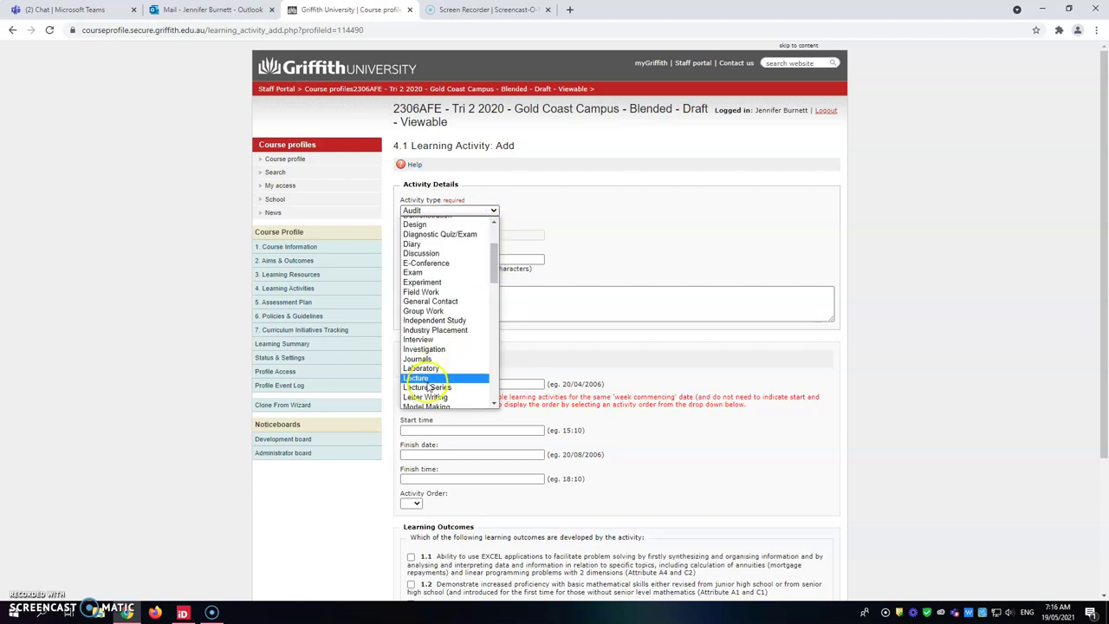
click(426, 379)
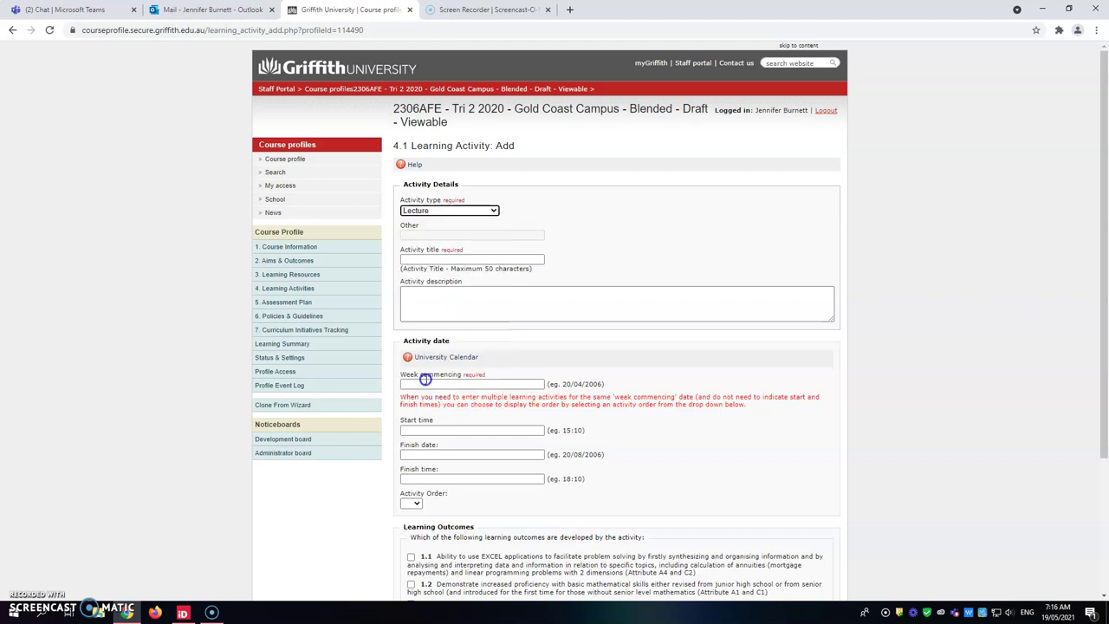
- Title the activity Mid Trimester Break and describe it as no classes
click(435, 265)
click(435, 260)
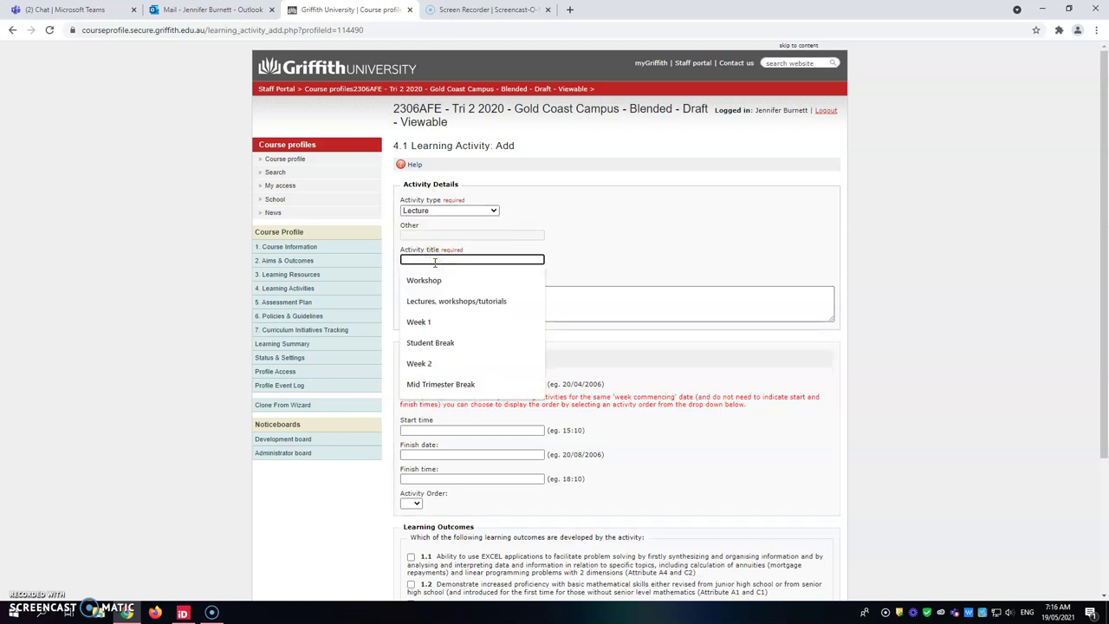
text(Mid Trimester Break)
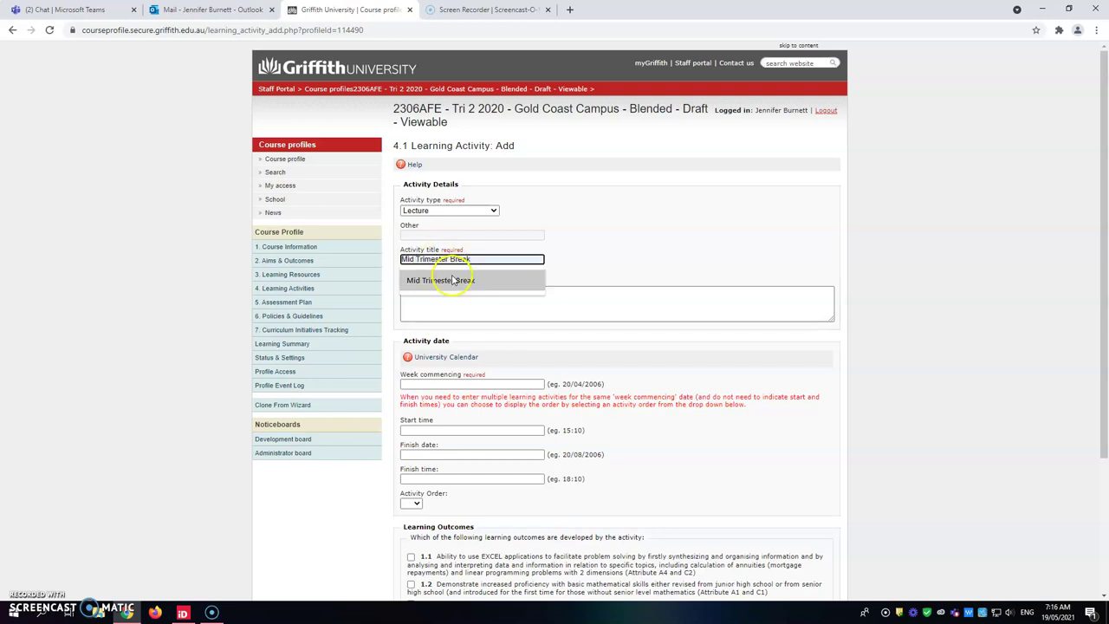
click(452, 280)
click(441, 293)
text(N)
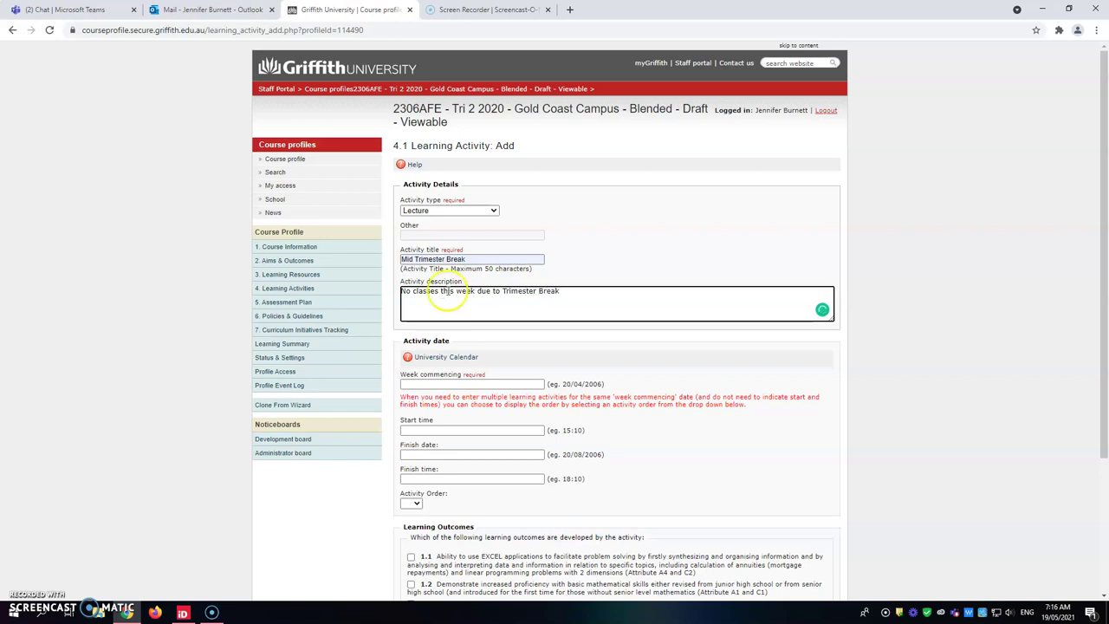
- Clear the start time and set Week commencing to 3/08/2020
click(409, 428)
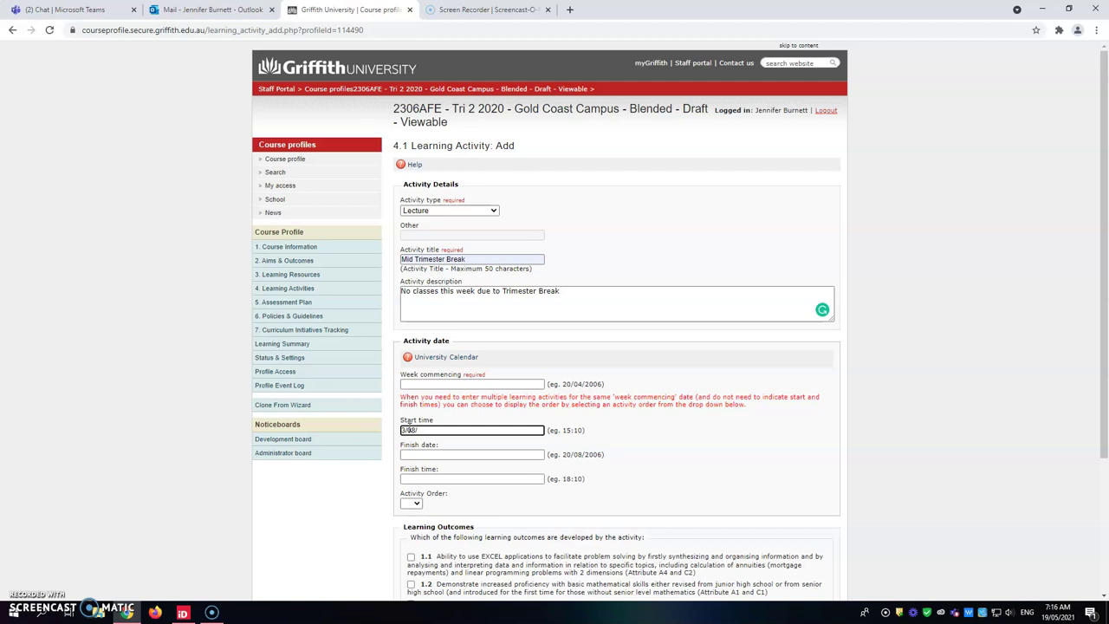
key(BackSpace)
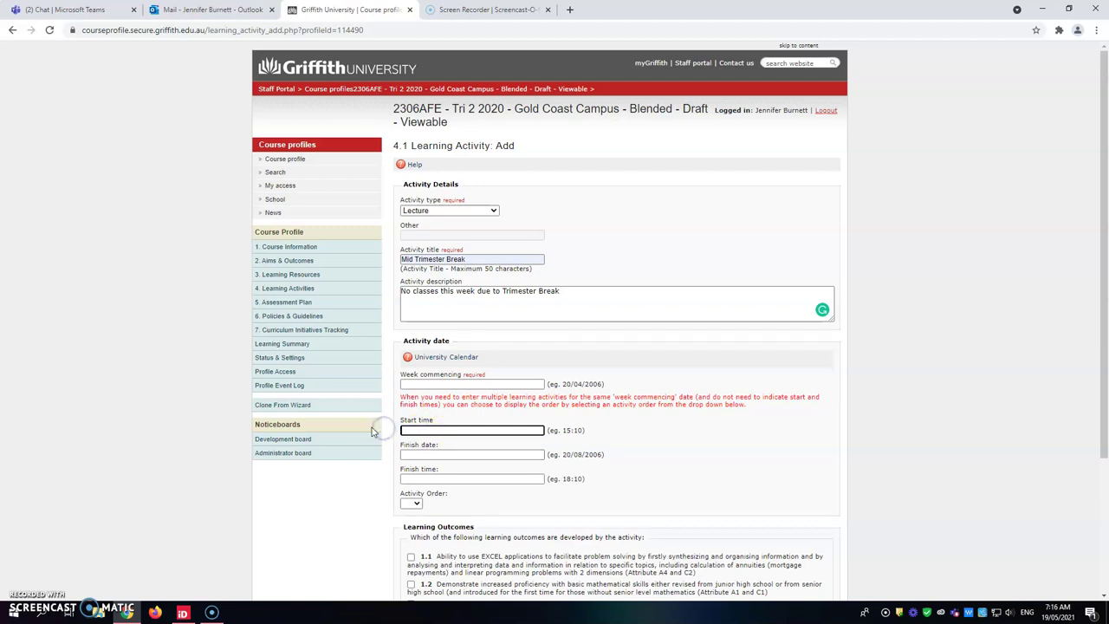
click(408, 384)
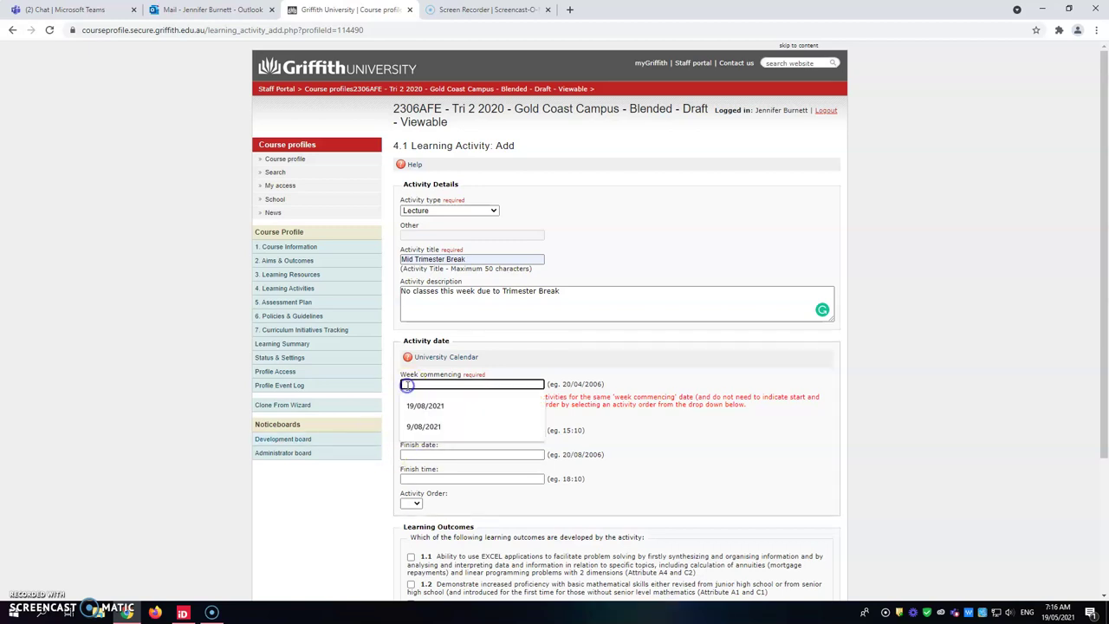
text(3/08/20)
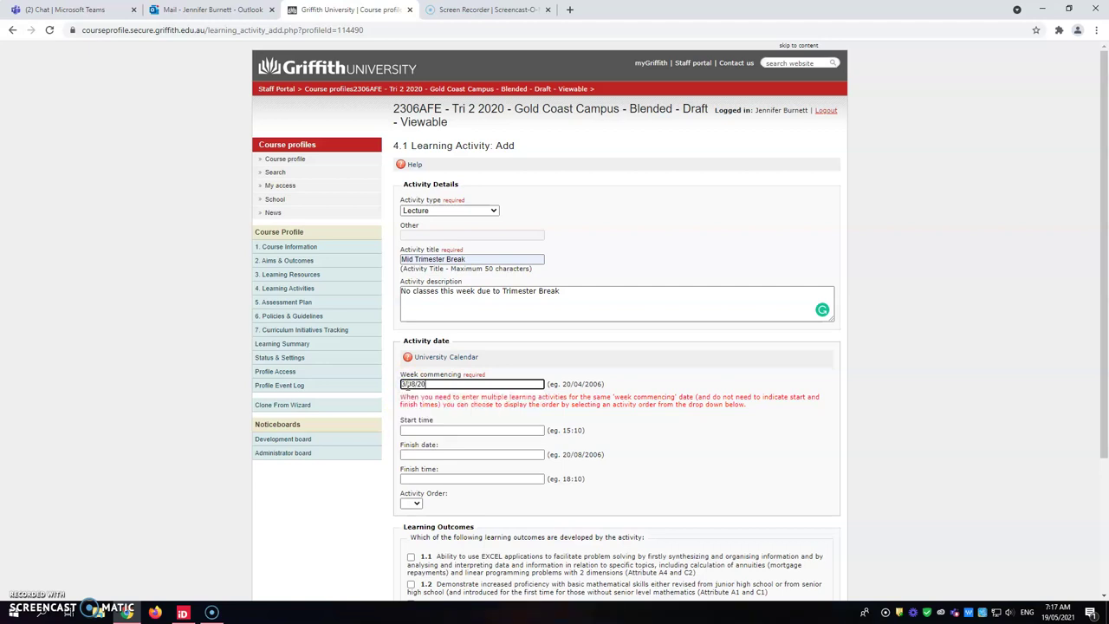
text(20)
scroll(431, 389, down, 3)
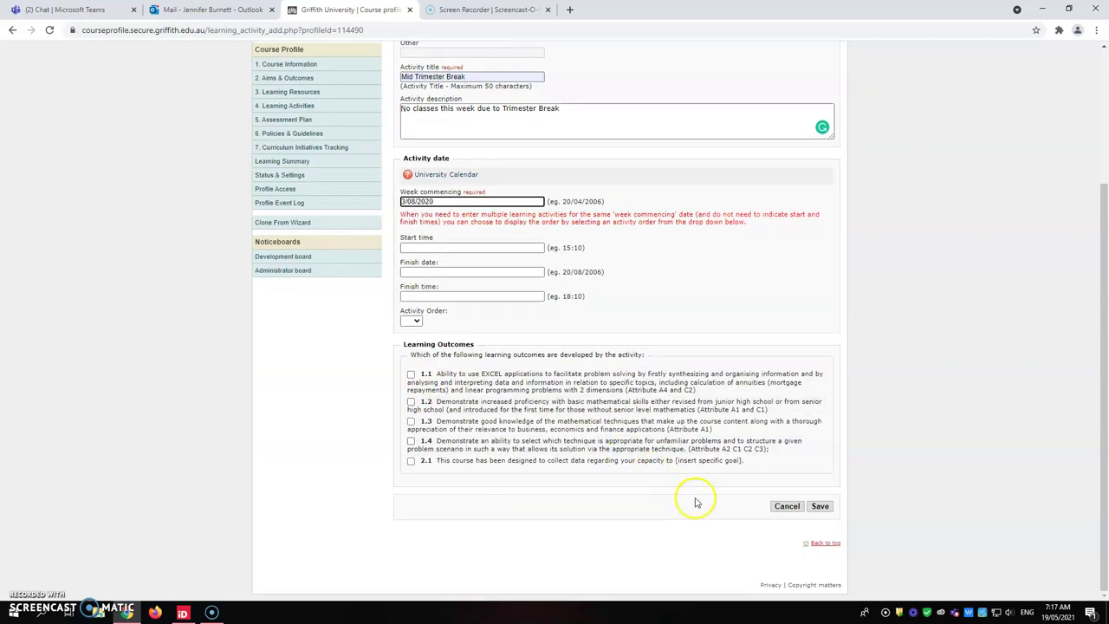
- Save the Mid Trimester Break activity, then change the Week 4 lecture's start date to 10/08/20
click(820, 508)
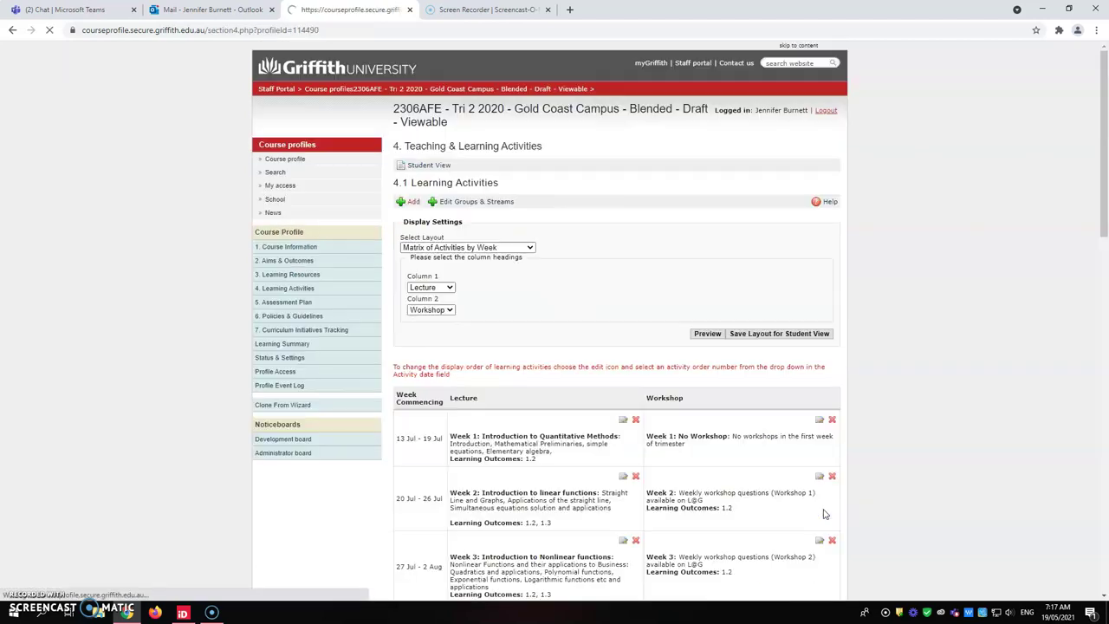
scroll(824, 514, down, 3)
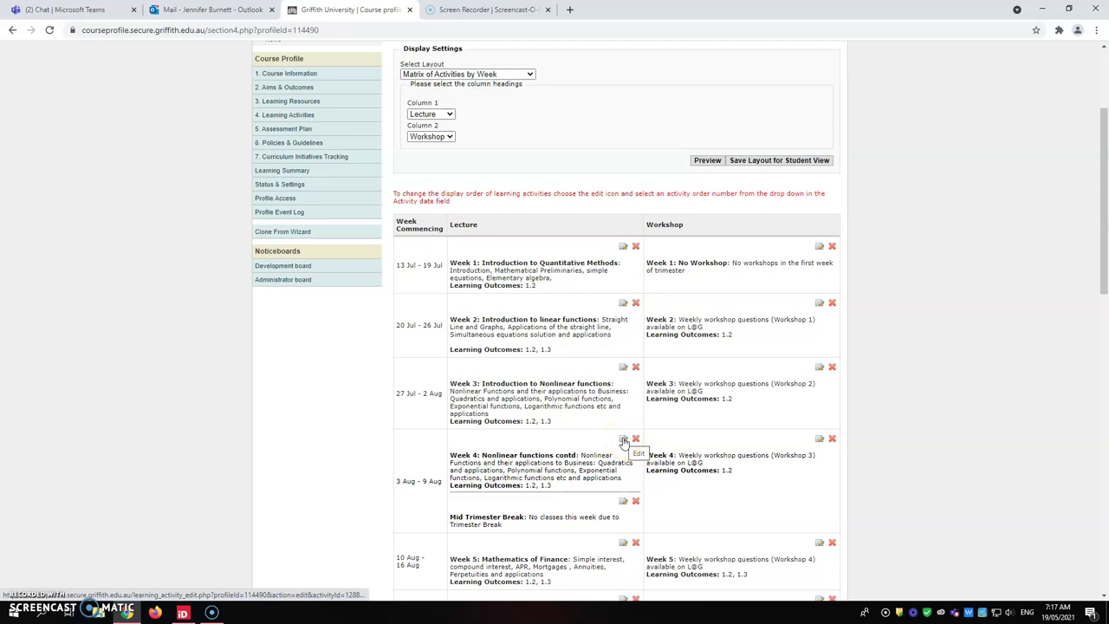
click(623, 441)
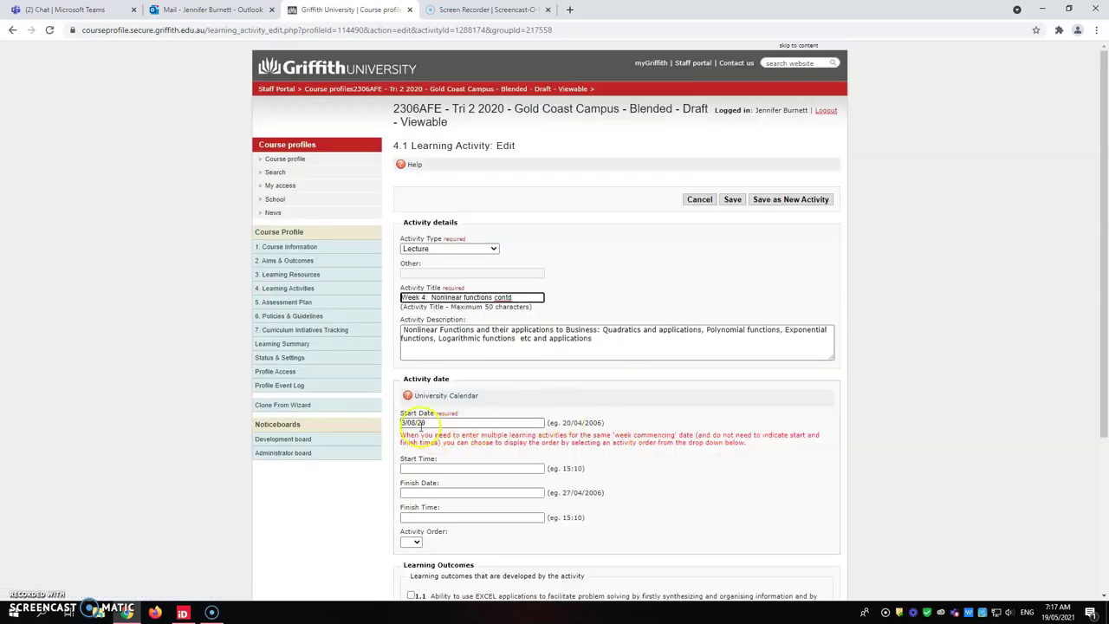
click(404, 423)
click(403, 423)
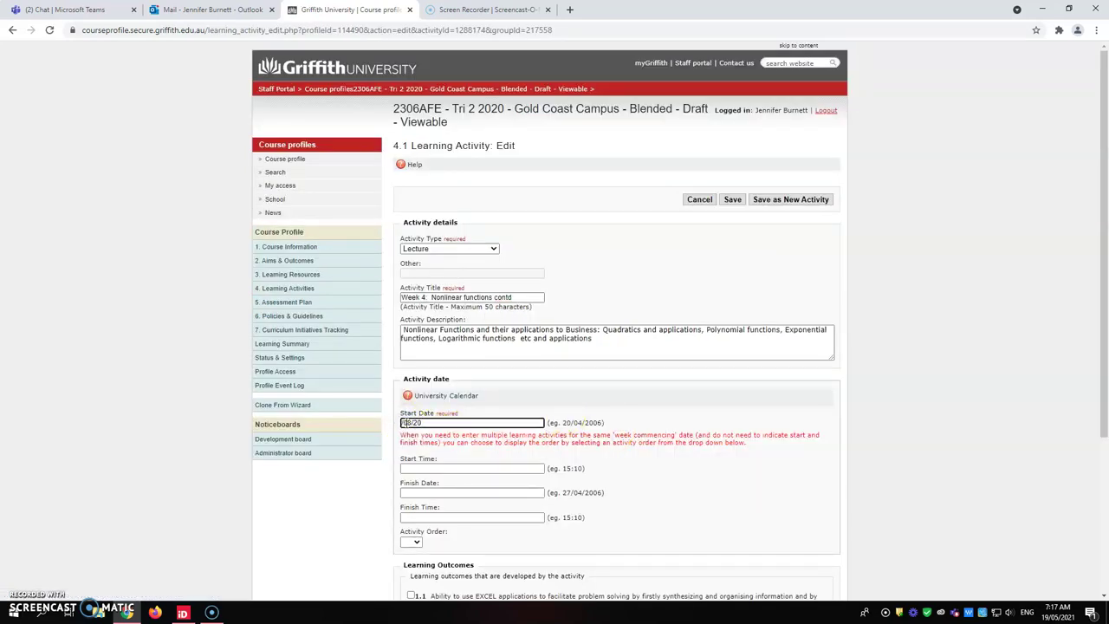
text(10/)
scroll(717, 520, down, 3)
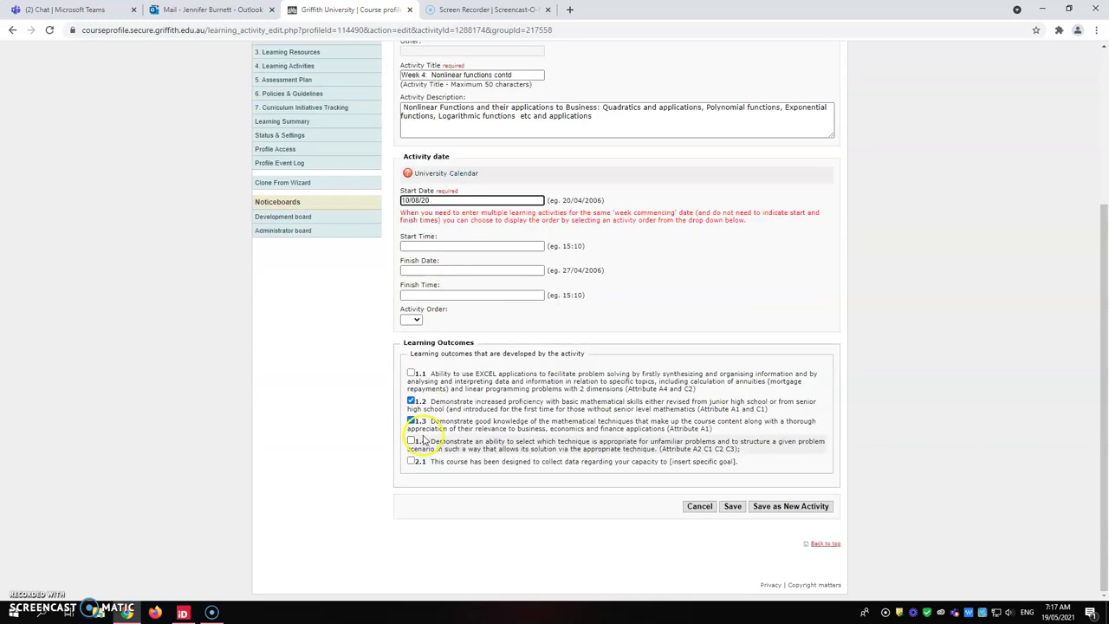
click(735, 509)
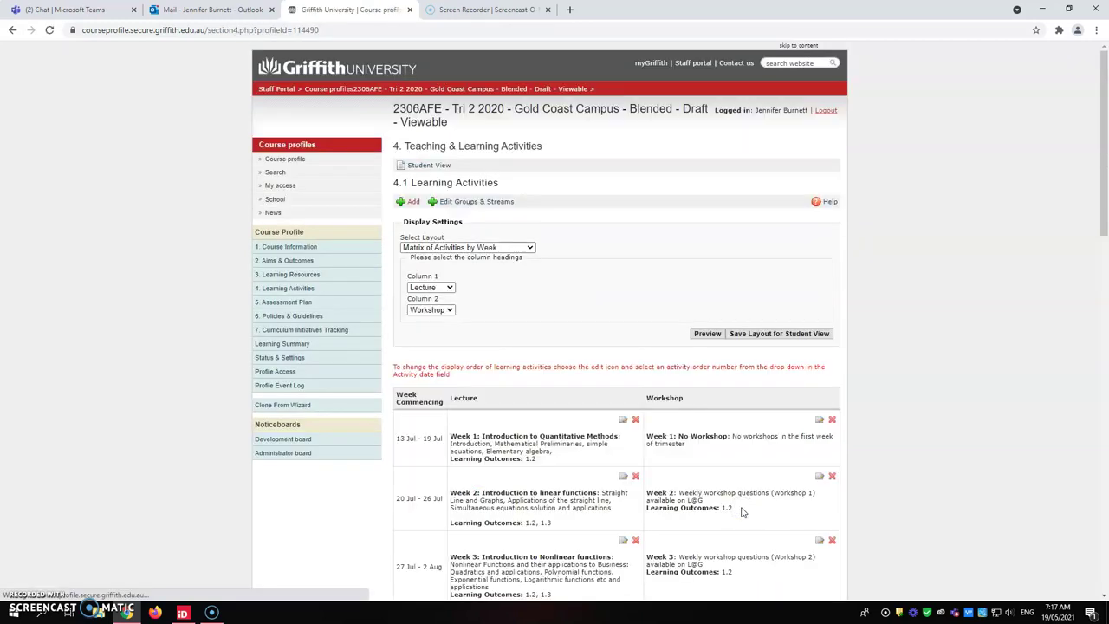
- Scroll through the activities matrix to check the weeks through Week 12's revision lecture
scroll(702, 477, down, 5)
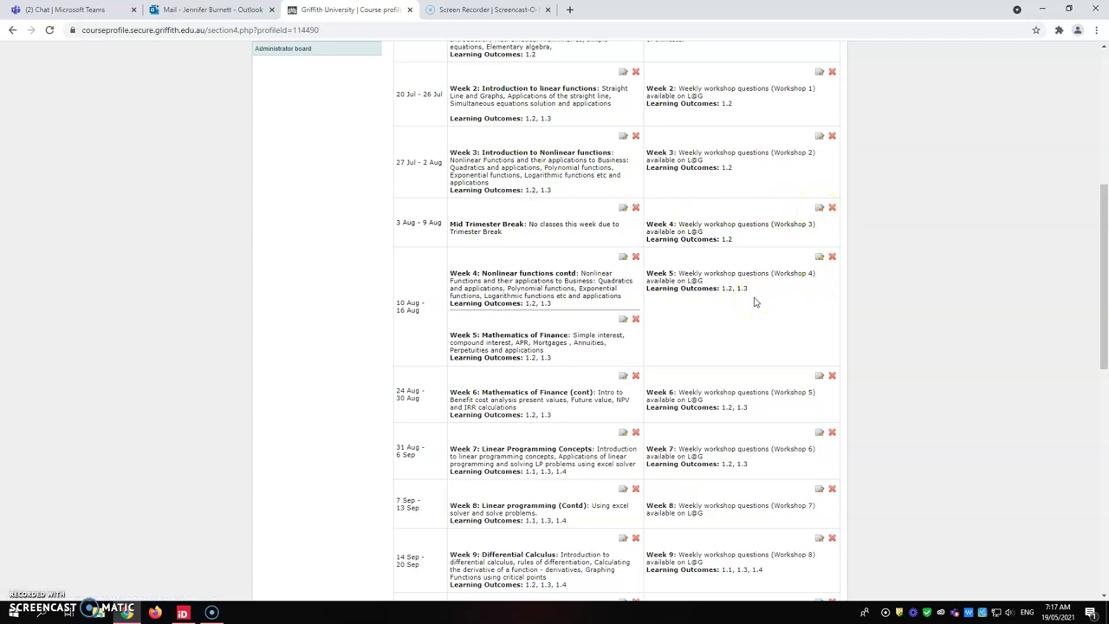
scroll(754, 302, up, 4)
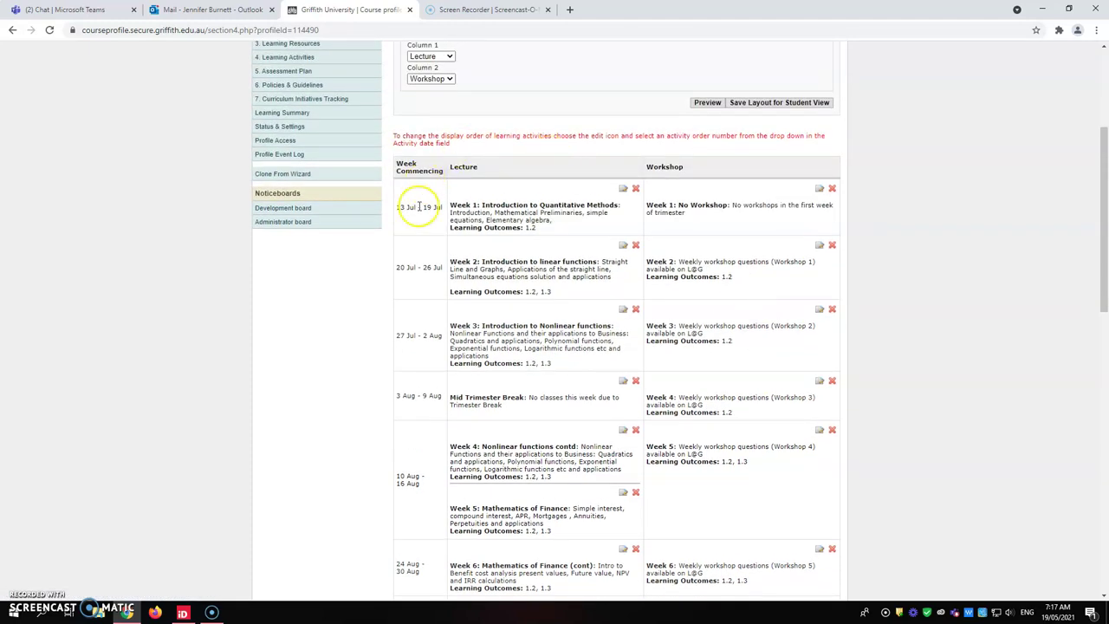
click(428, 206)
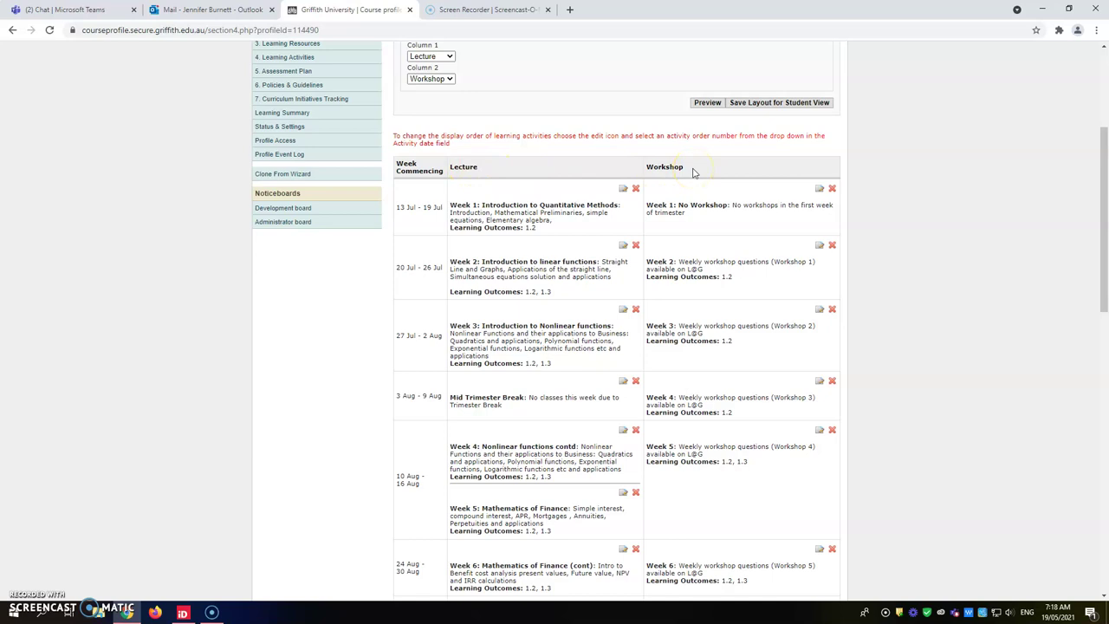
scroll(693, 173, down, 2)
scroll(647, 130, down, 4)
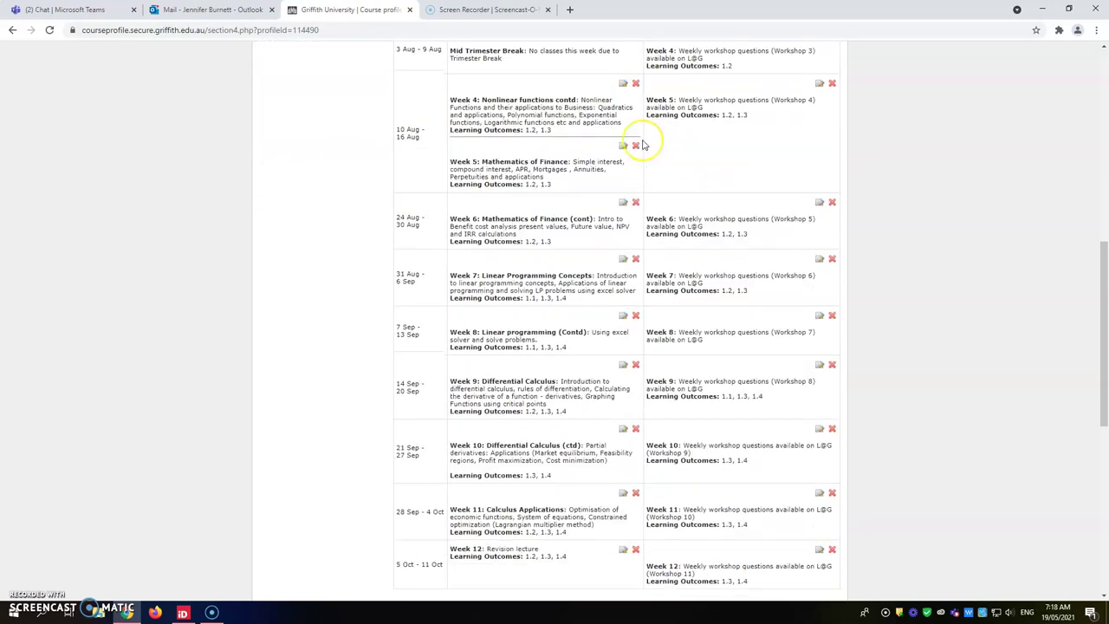
scroll(646, 144, down, 4)
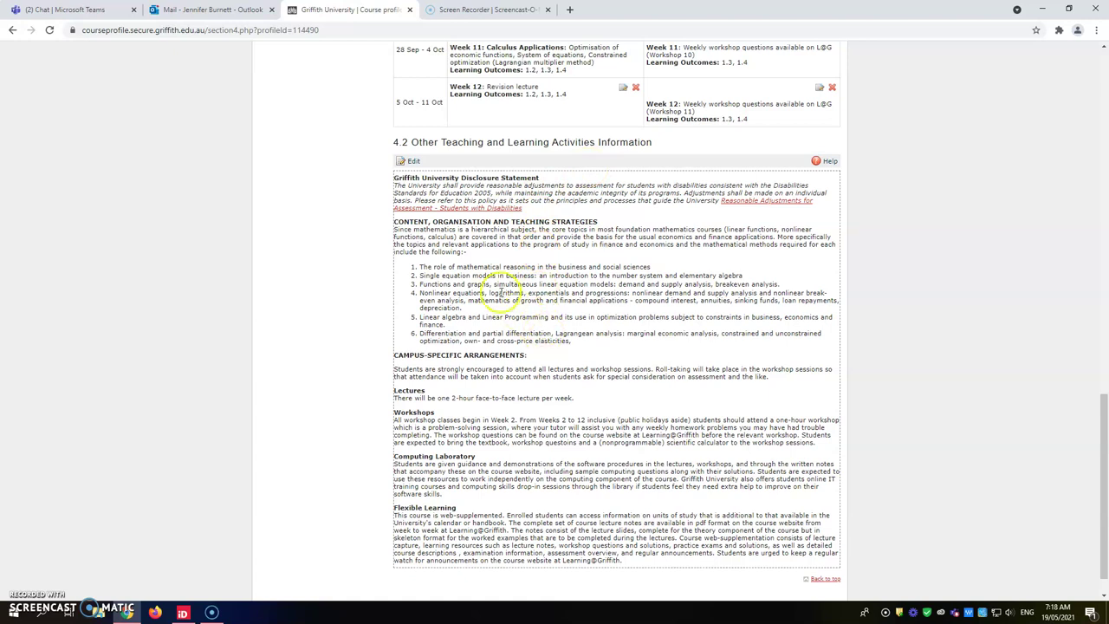
- Open section 4.2 Other Teaching and Learning Activities Information and save it
click(404, 163)
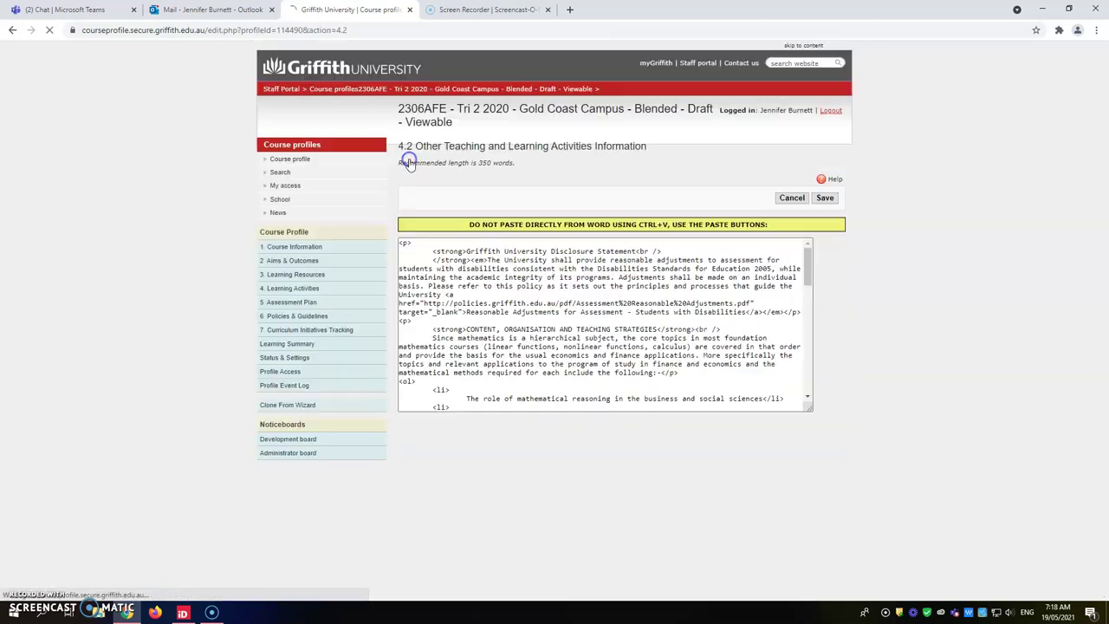
drag(762, 325, 760, 451)
click(819, 511)
click(755, 430)
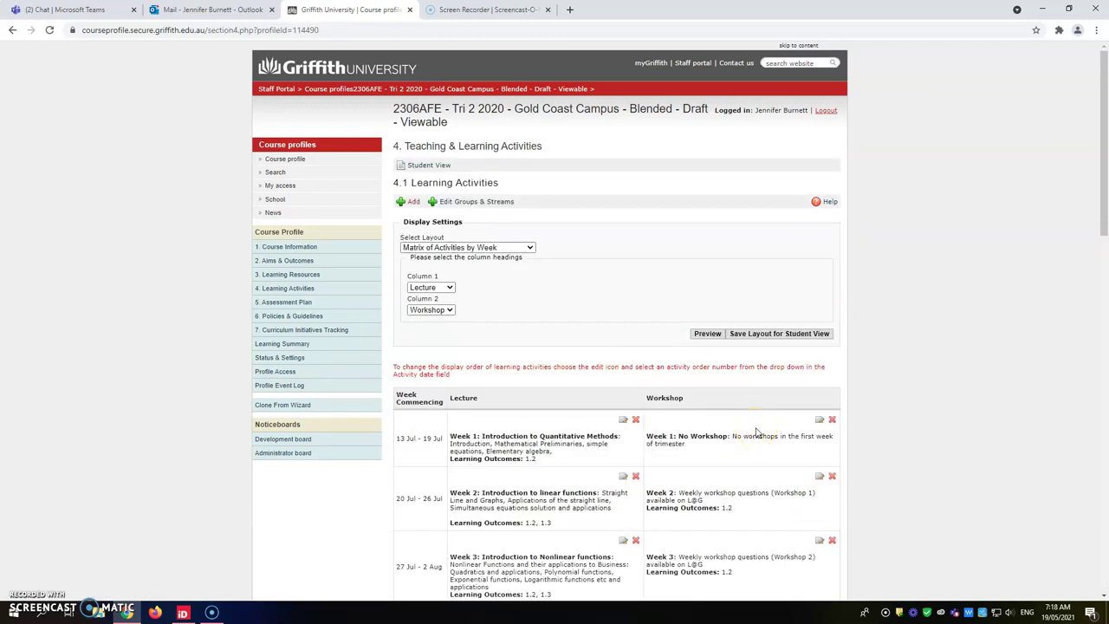